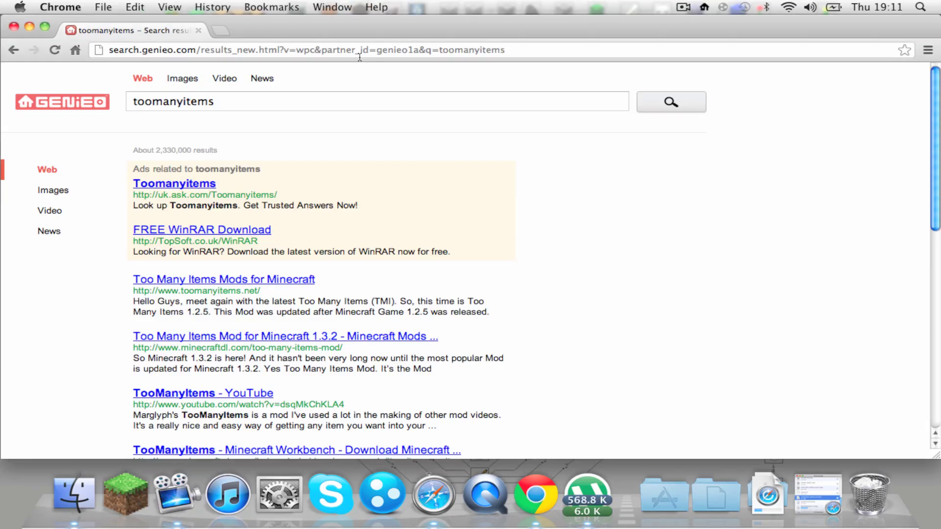
Go to google.com and search for 'toomanyitems'
click(359, 51)
text(goog)
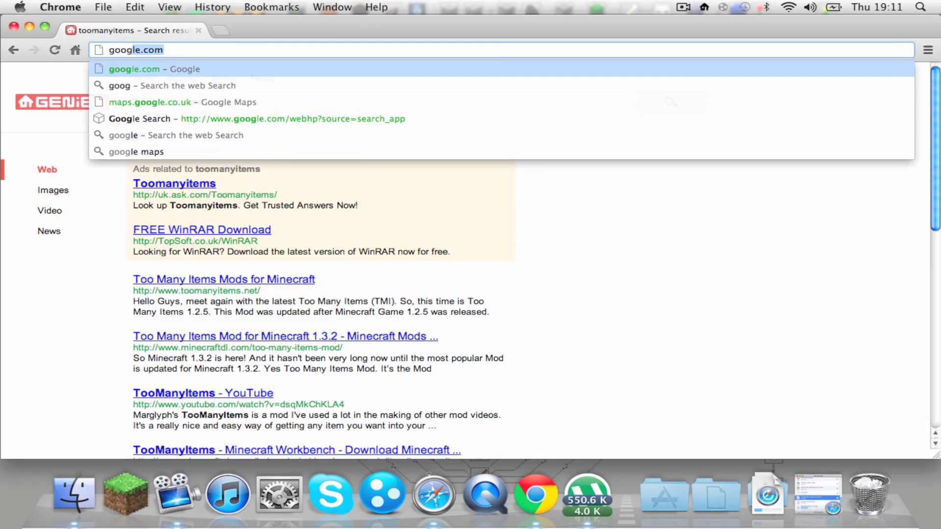
text(le.com)
key(Return)
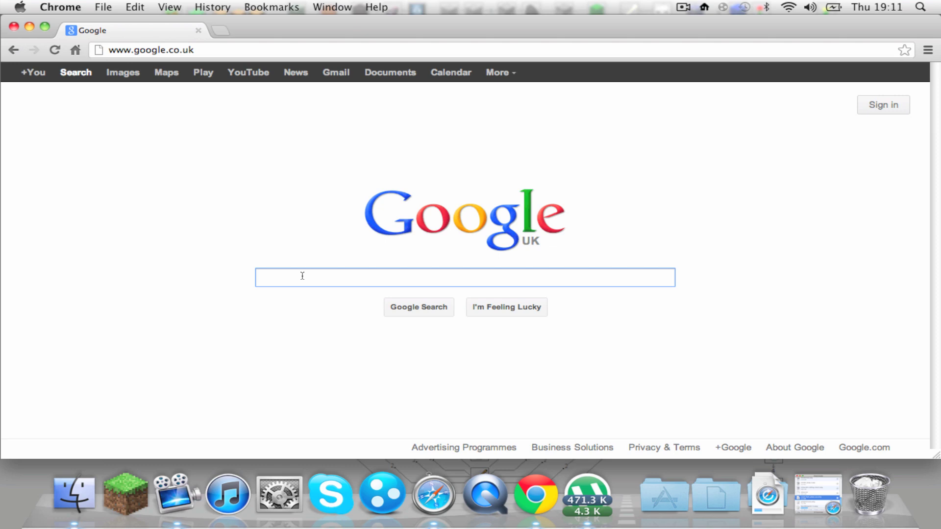
text(too)
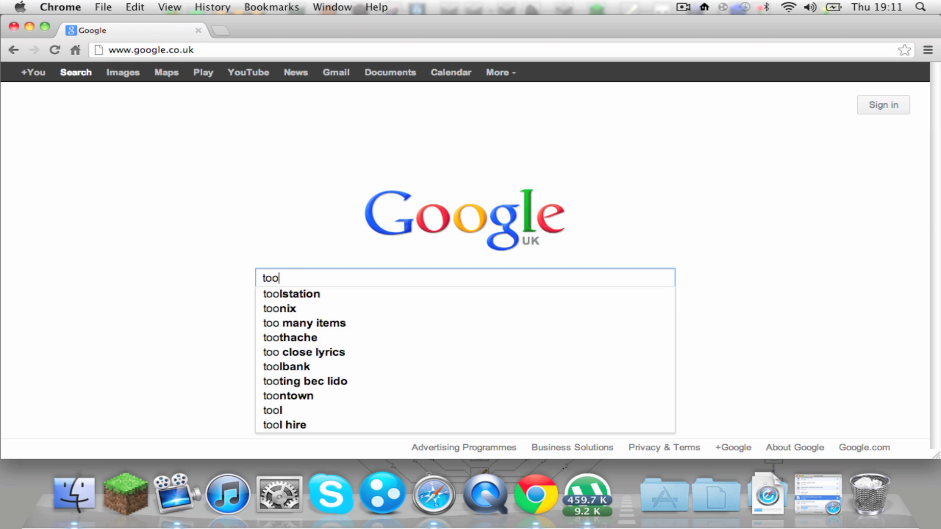
text(manyitems)
key(Return)
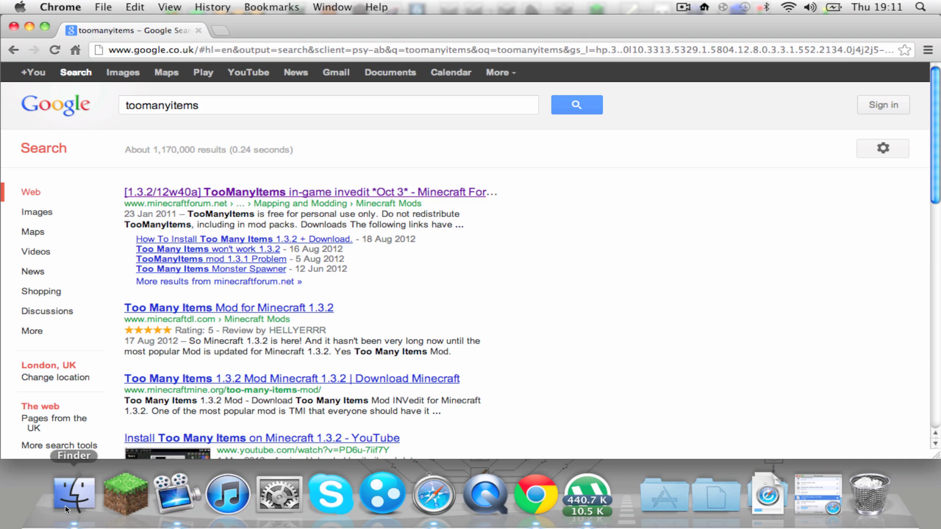
Open the first minecraftforum.net TooManyItems result and a Finder window of the home folder
click(384, 193)
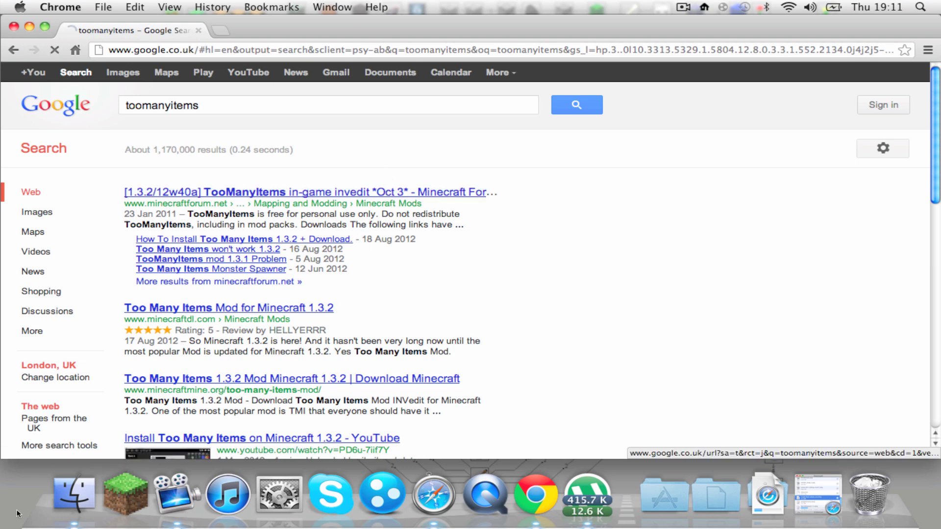
click(61, 504)
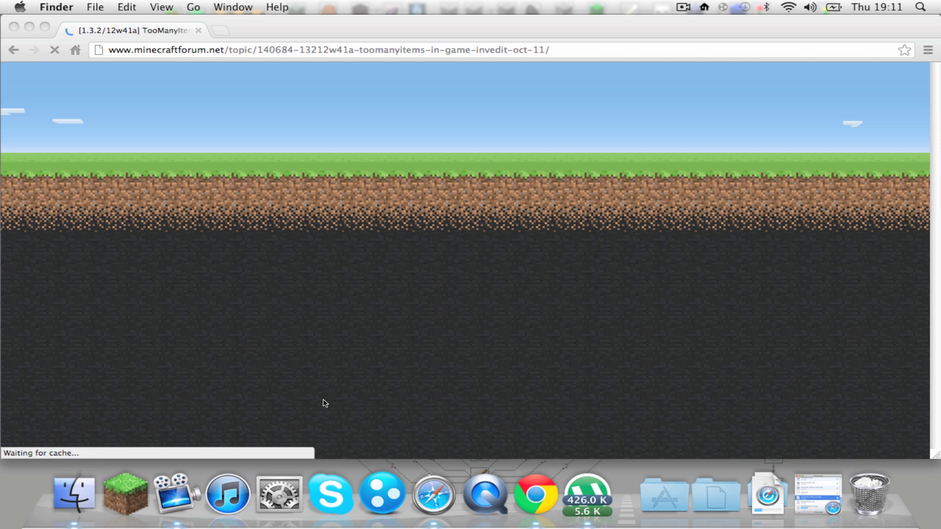
click(476, 27)
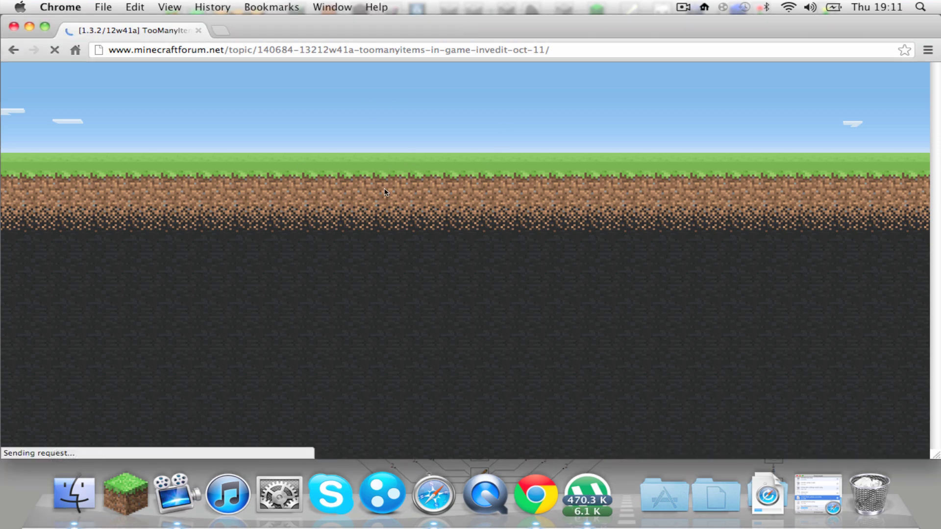
click(67, 497)
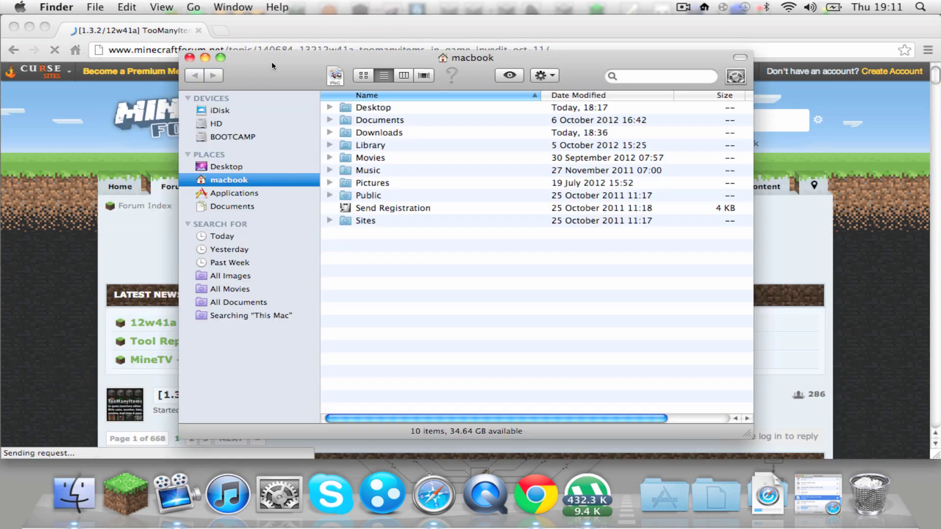
Go to Library > Application Support > minecraft > bin and select minecraft.jar for trashing
drag(271, 61, 304, 58)
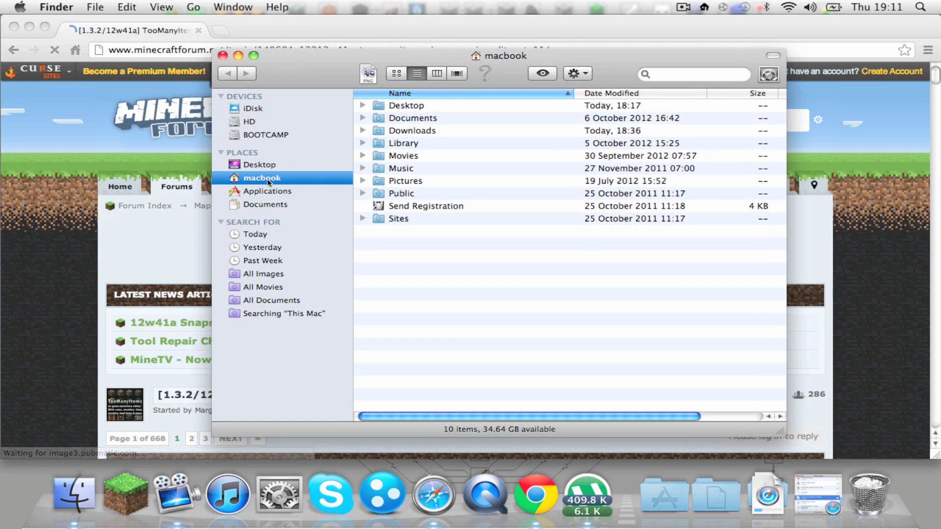
double_click(417, 145)
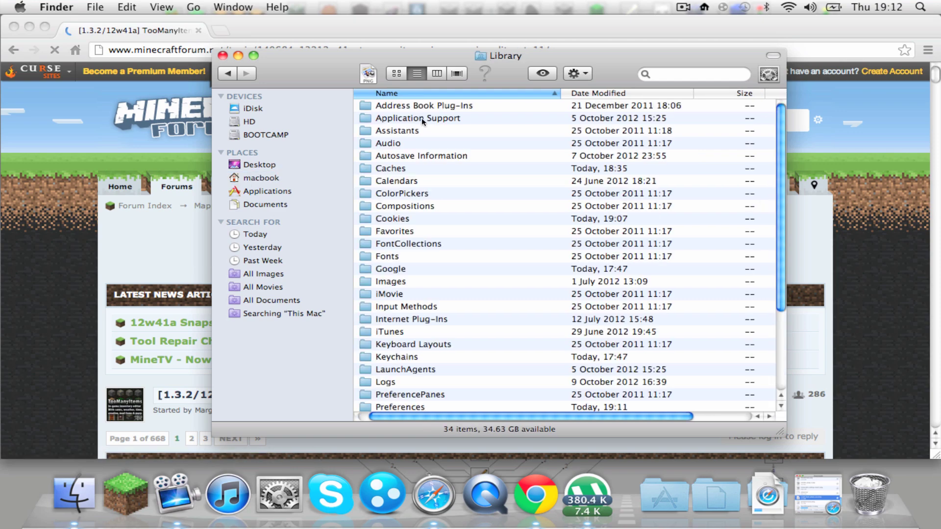
click(421, 117)
double_click(421, 118)
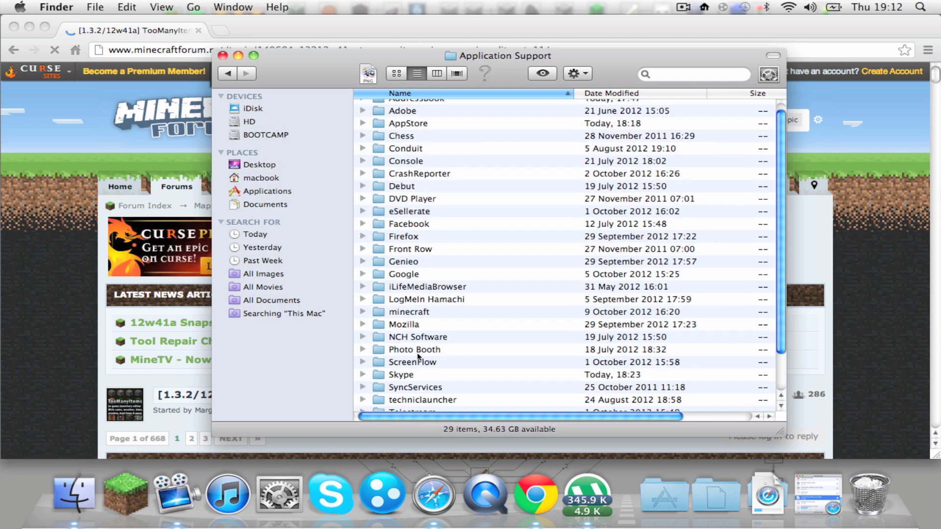
double_click(425, 314)
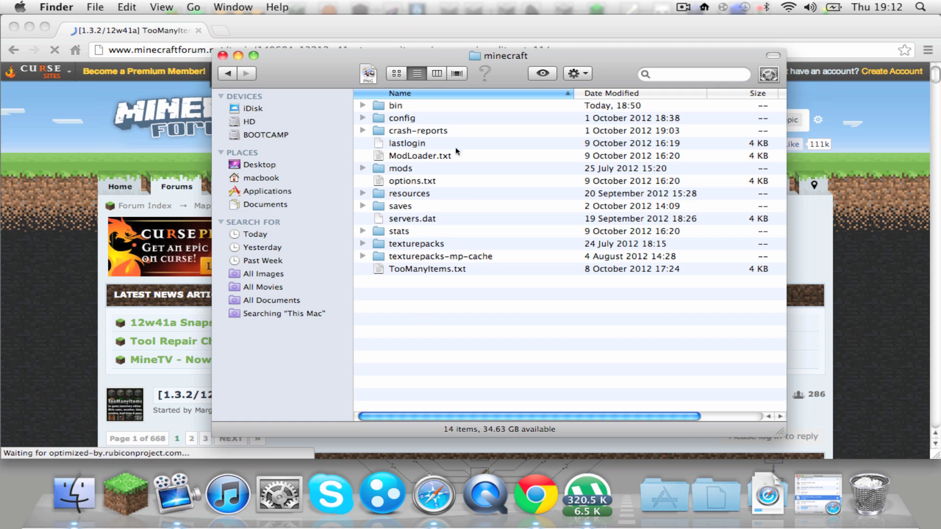
double_click(435, 107)
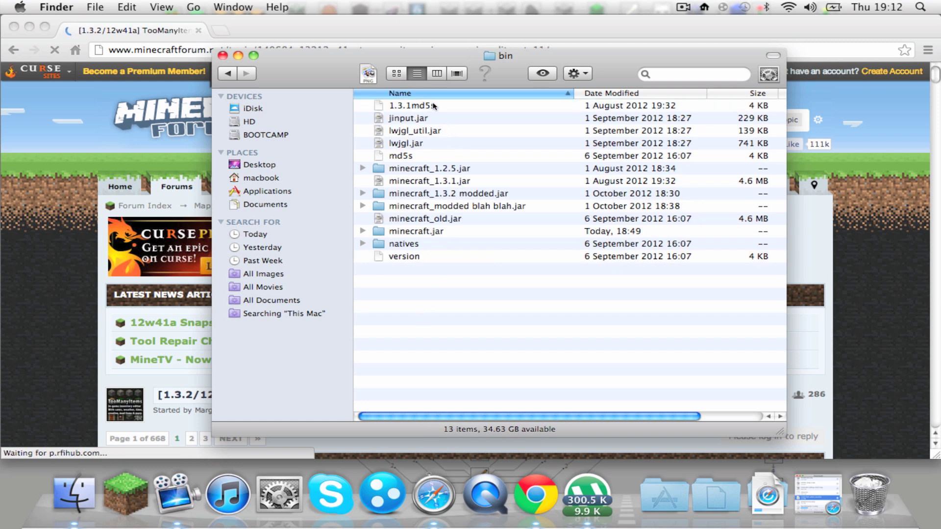
click(424, 232)
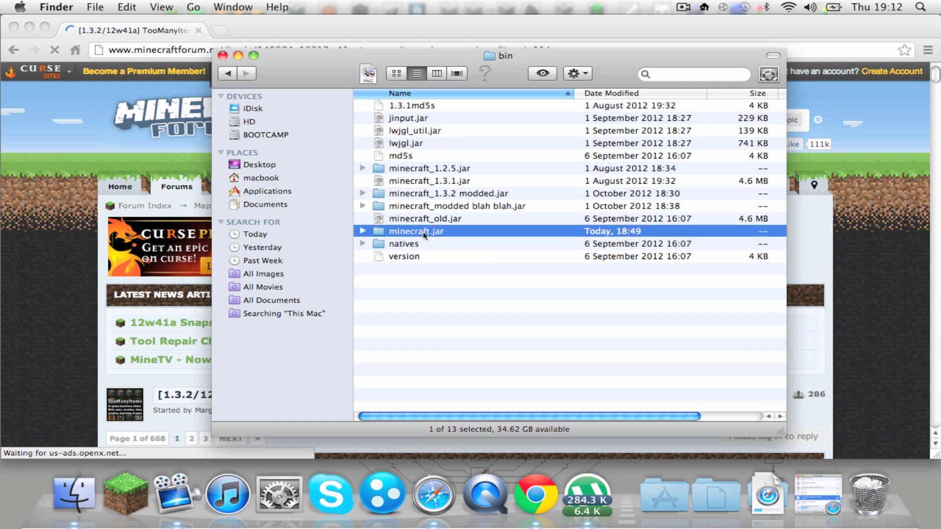
key(super+d)
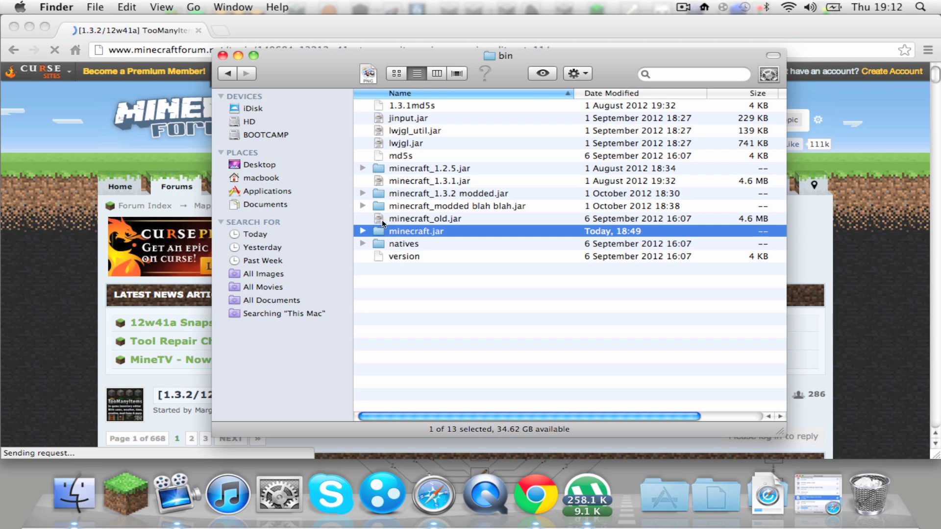
Trash minecraft.jar and compress minecraft_old.jar into minecraft_old.jar.zip
key(super+BackSpace)
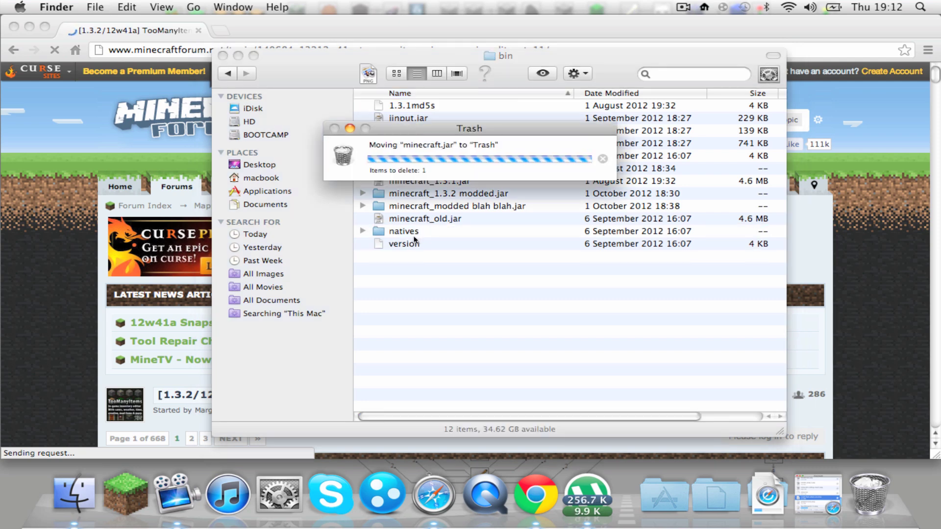
click(435, 218)
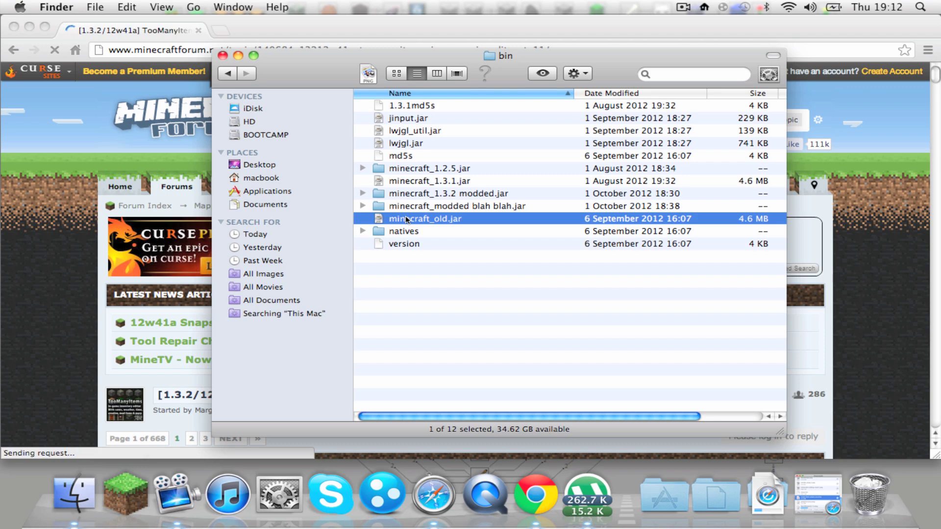
right_click(435, 217)
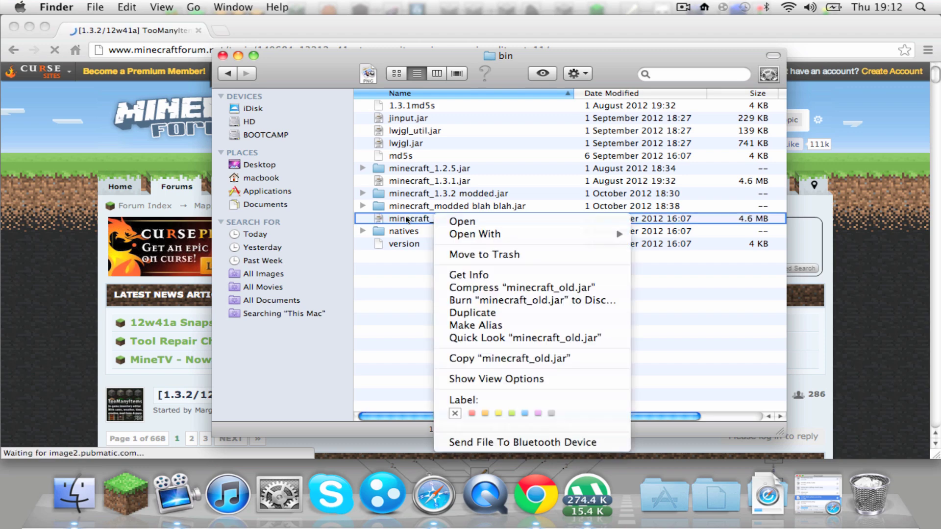
click(486, 288)
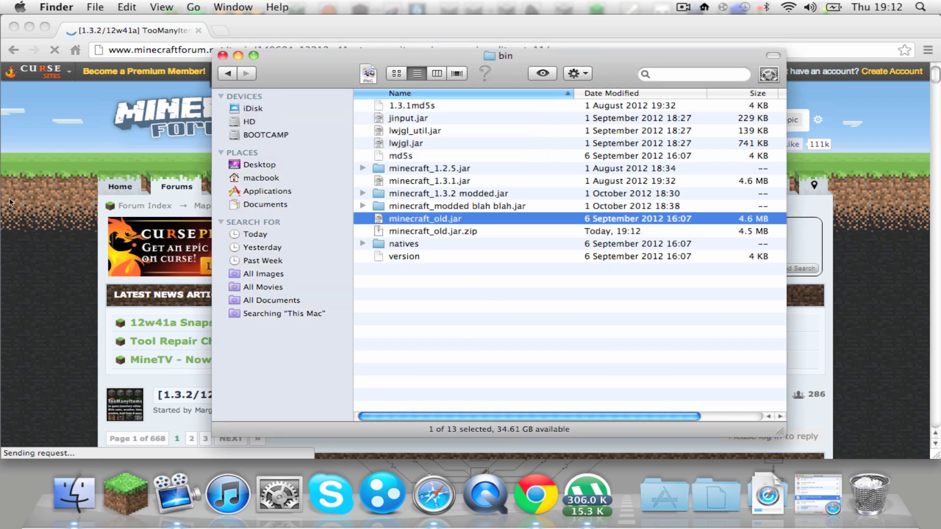
Follow the first post's Minecraft 1.3.2 TooManyItems download link to adf.ly
click(55, 242)
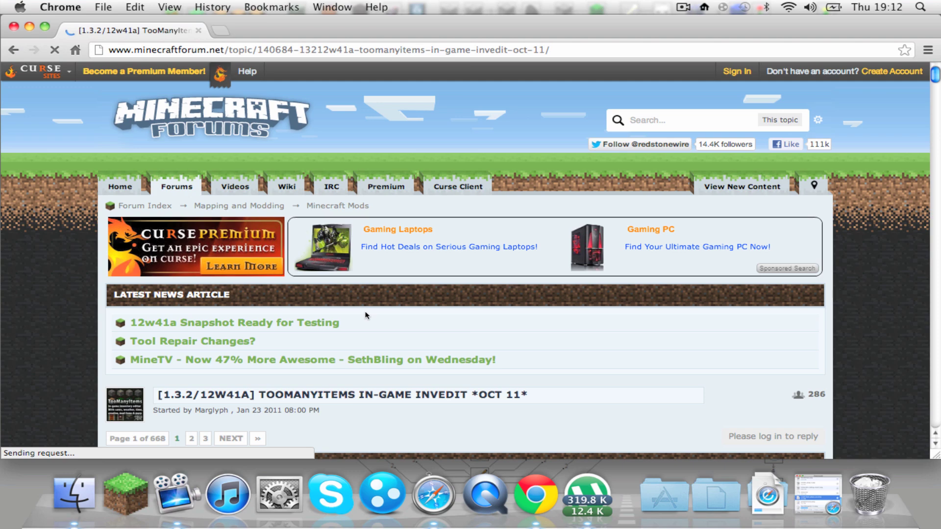
scroll(365, 315, down, 10)
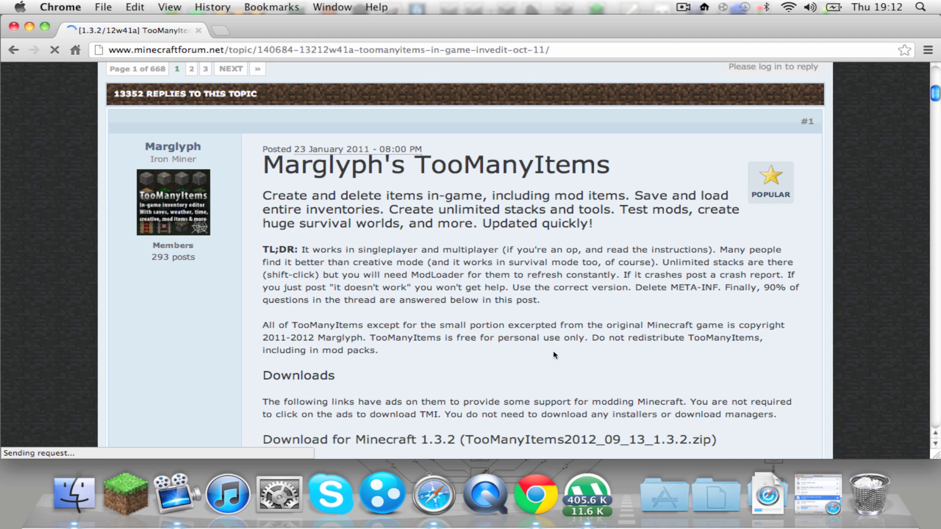
click(544, 440)
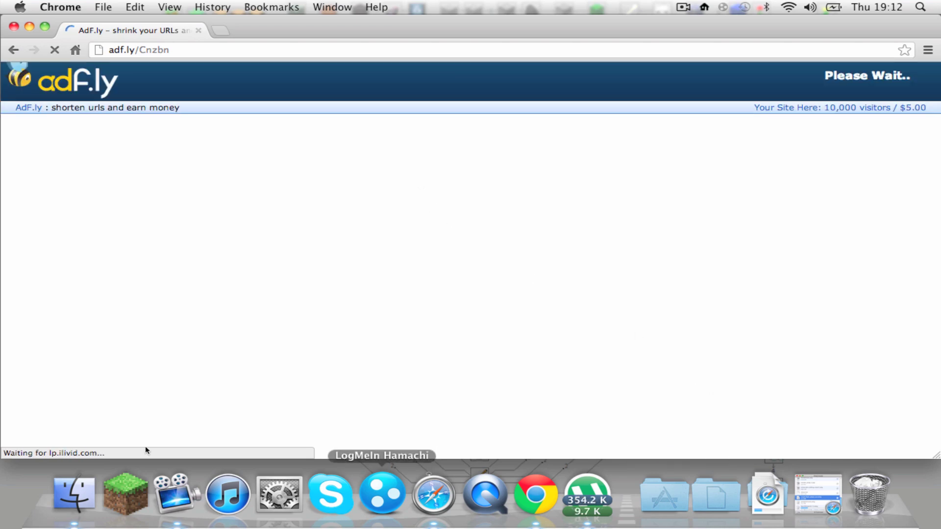
Extract minecraft_old.jar.zip in the bin folder with Archive Utility
click(61, 504)
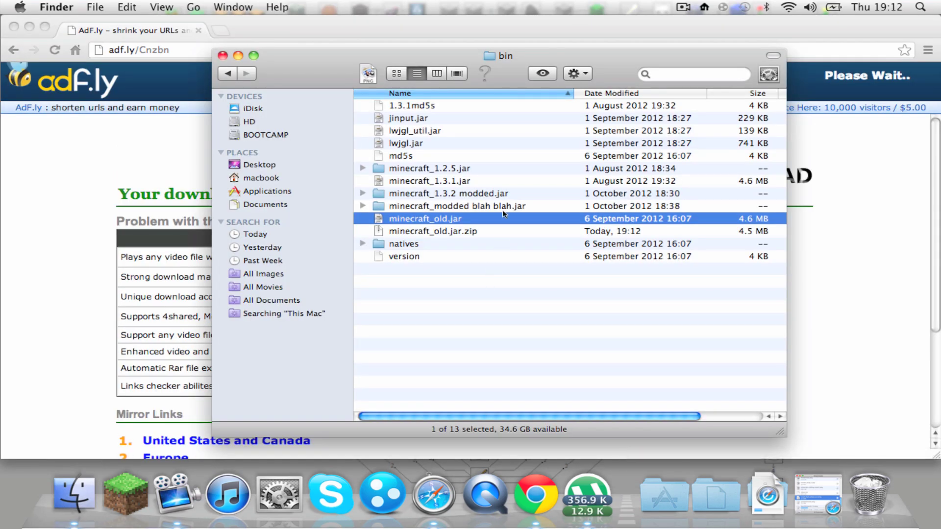
click(472, 232)
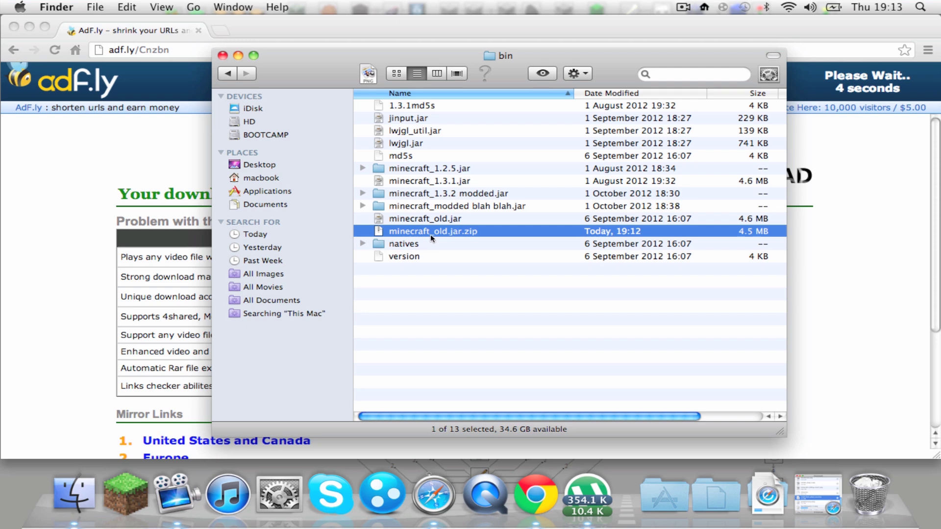
double_click(464, 233)
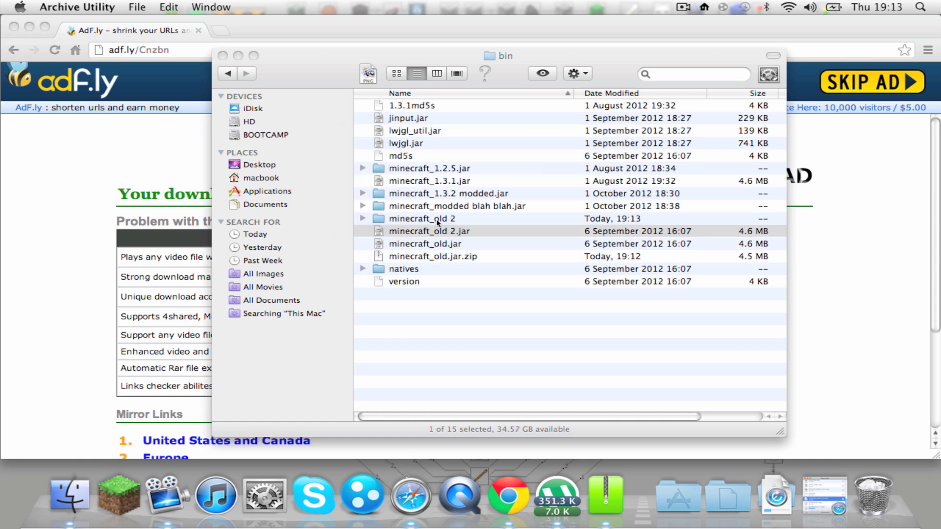
Delete minecraft_old.jar.zip and rename the minecraft_old 2 folder to minecraft.jar, adding no extension
click(460, 245)
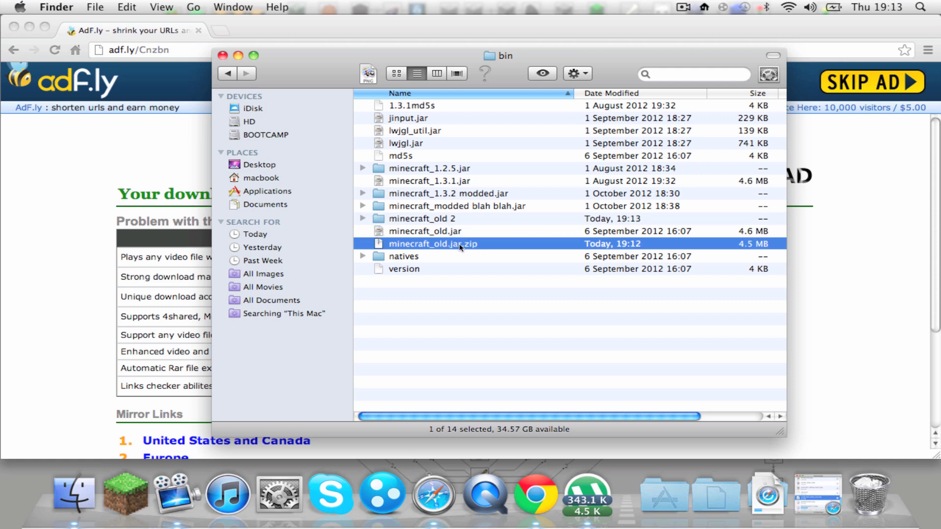
key(super+BackSpace)
click(448, 220)
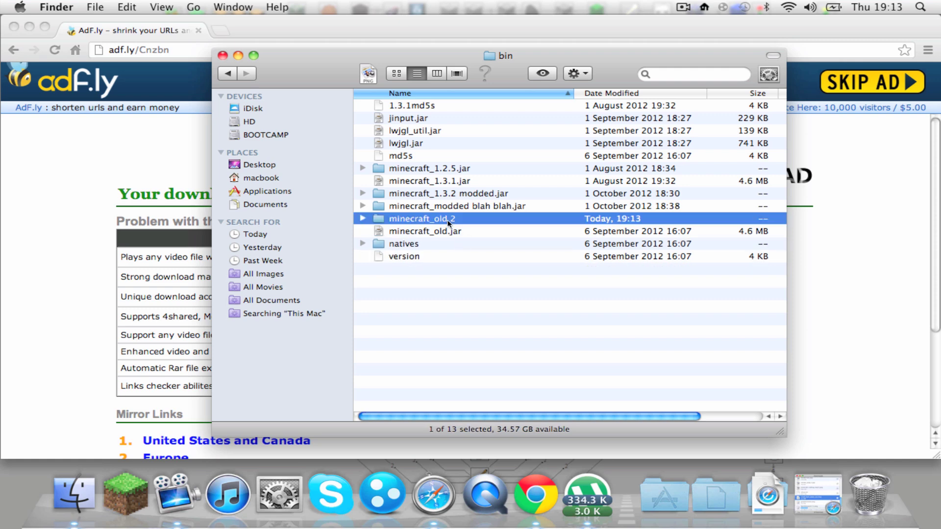
key(Return)
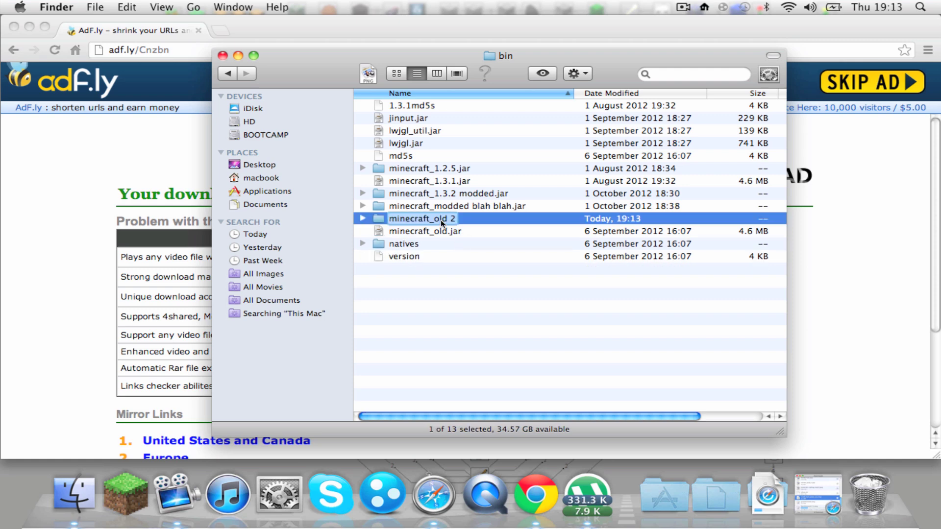
text(minecraft.jar)
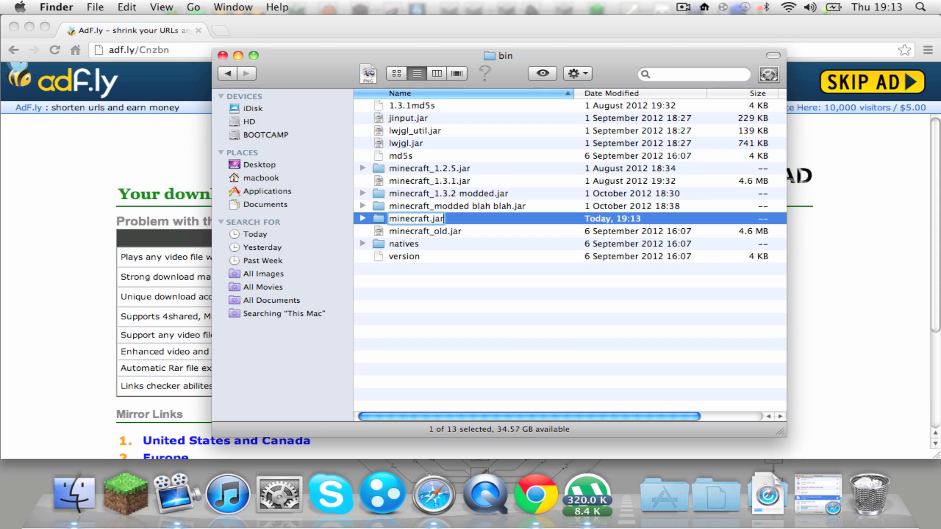
key(Return)
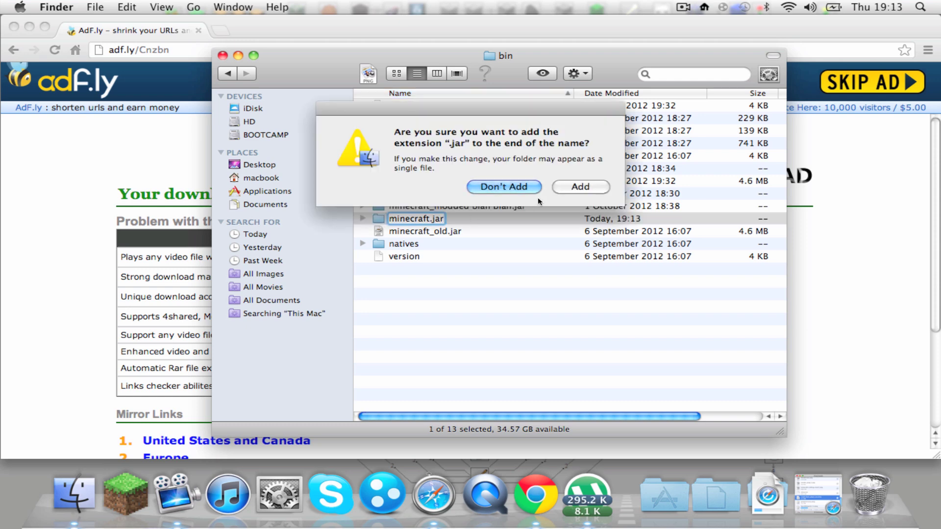
click(578, 186)
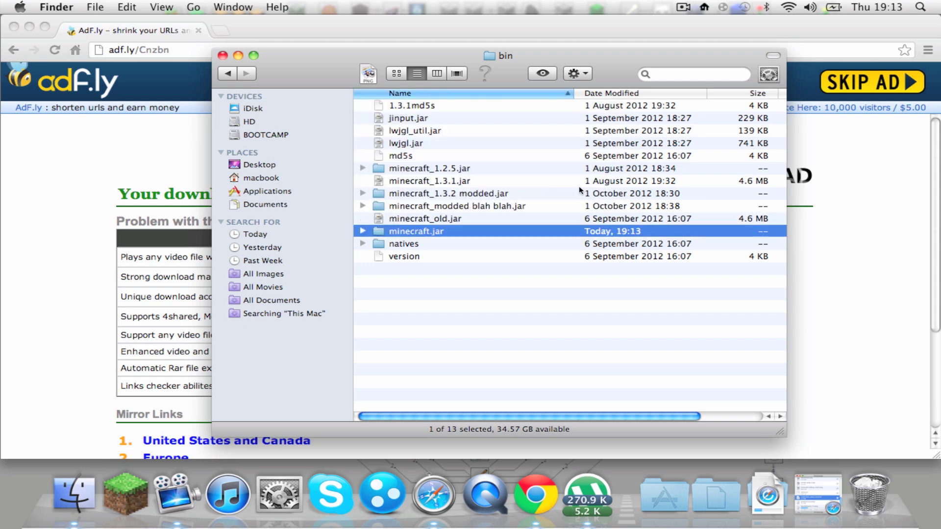
Skip the adf.ly ad, download the TooManyItems2012 zip, and open the first download
click(909, 151)
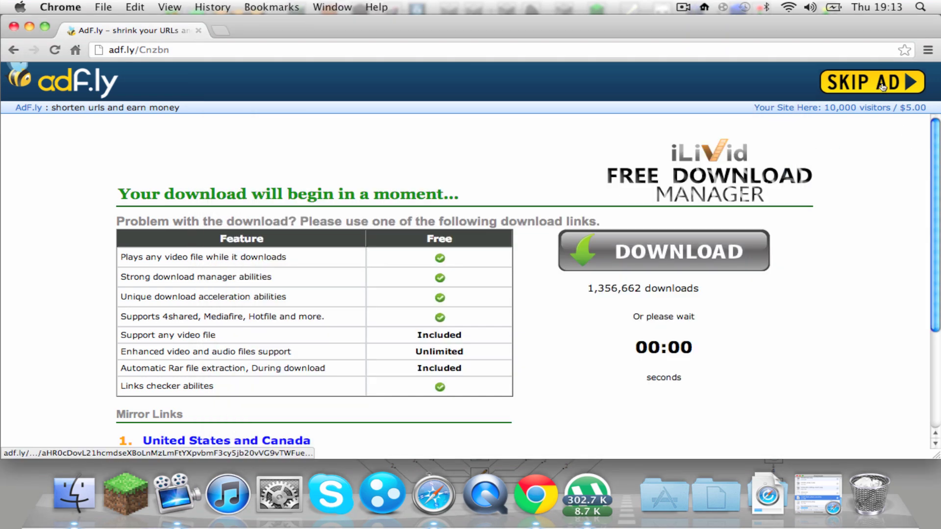
click(882, 87)
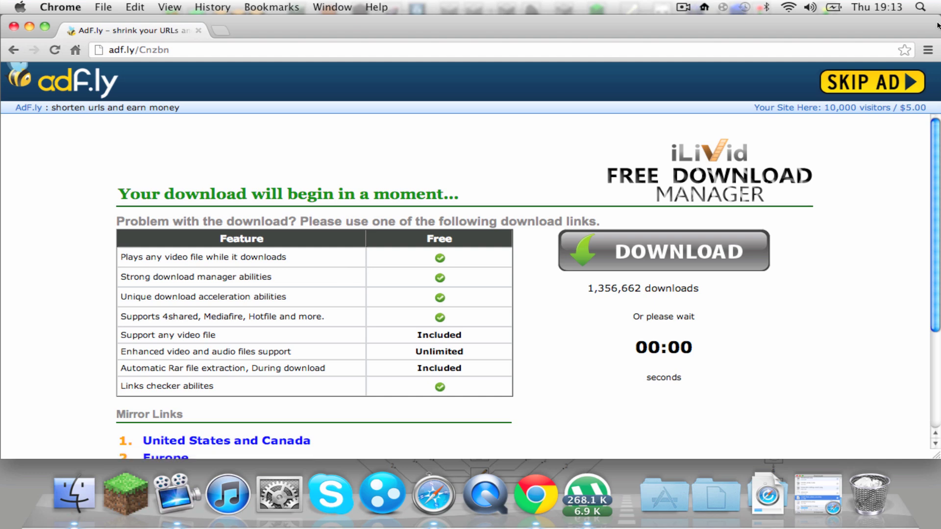
click(853, 83)
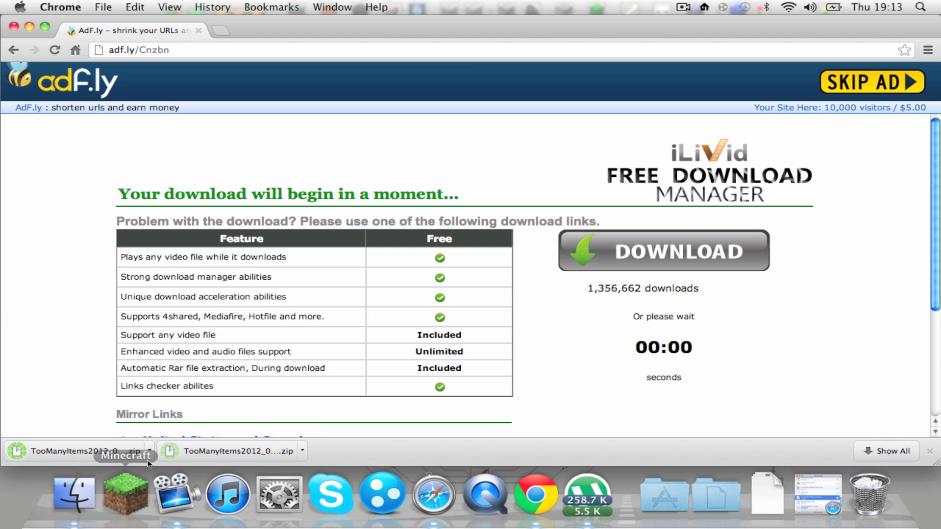
click(82, 451)
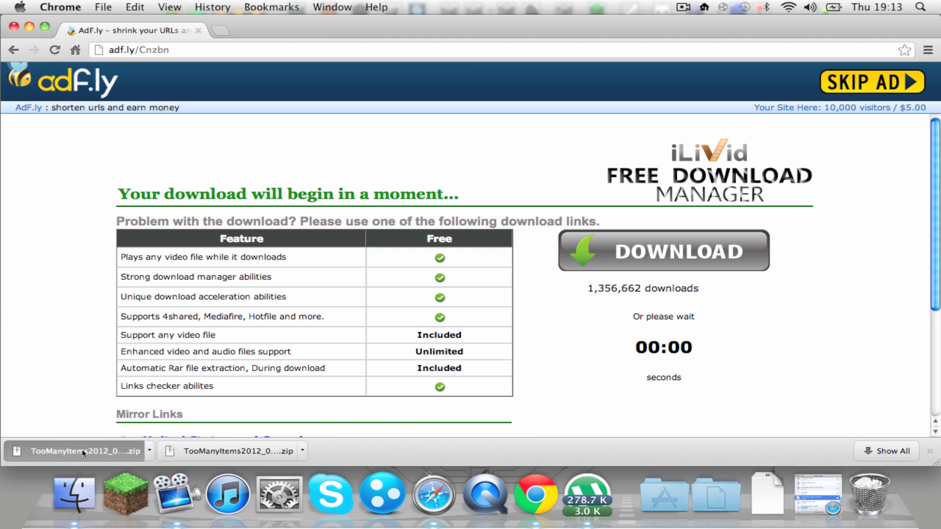
click(54, 494)
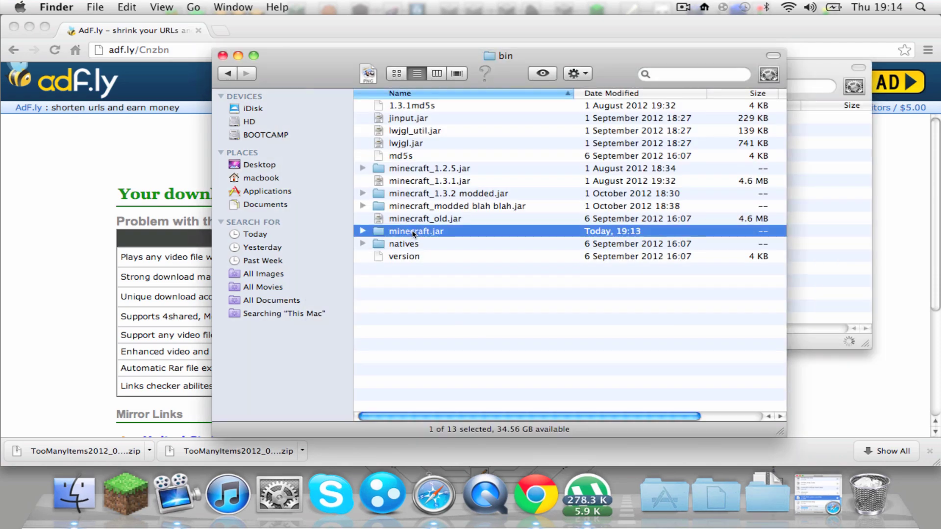
Open the minecraft.jar folder and copy the 22 files in TooManyItems2012_09_13_1.3.2 (1)
double_click(413, 230)
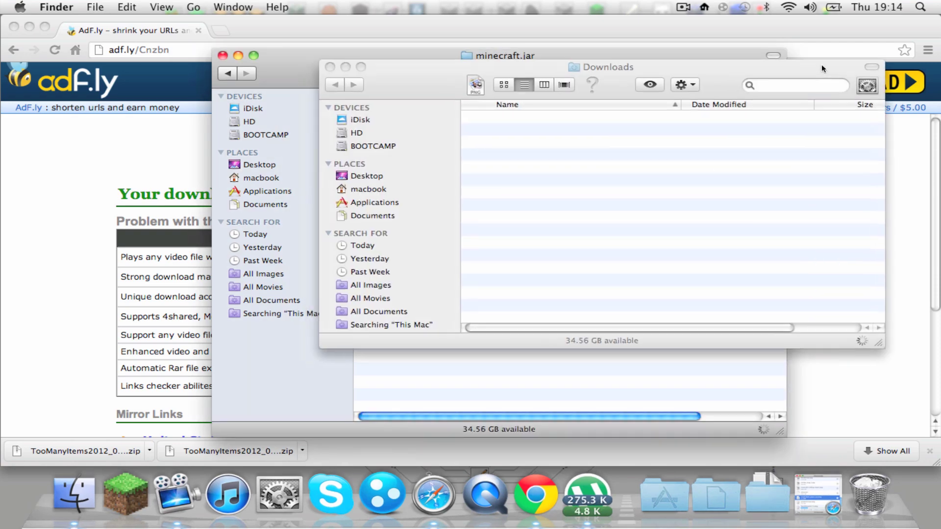
drag(821, 64, 846, 63)
scroll(574, 263, up, 1)
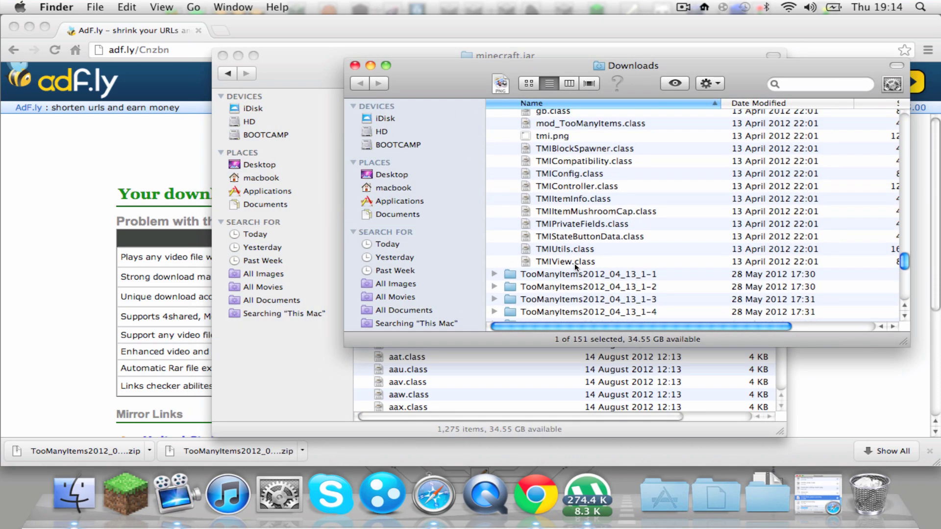
scroll(574, 264, up, 5)
scroll(603, 228, up, 3)
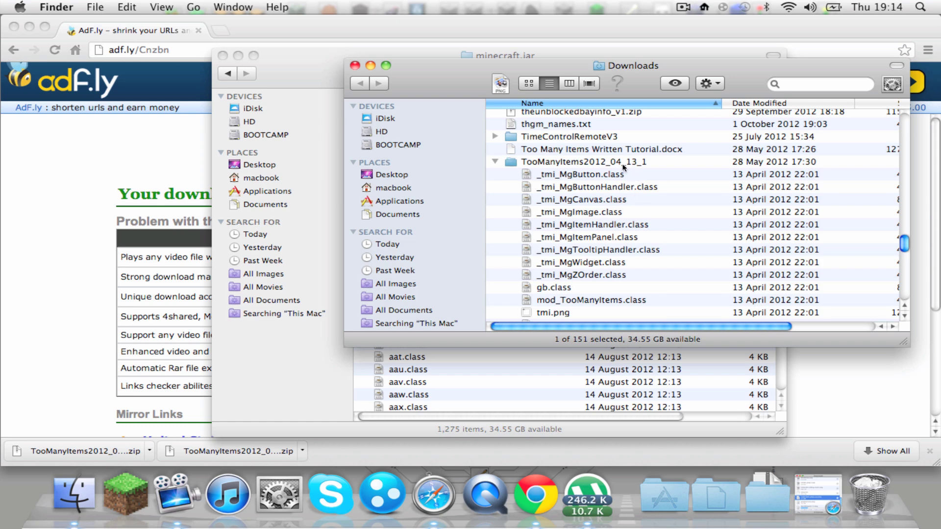
scroll(623, 166, down, 1)
scroll(623, 167, down, 5)
scroll(623, 167, down, 3)
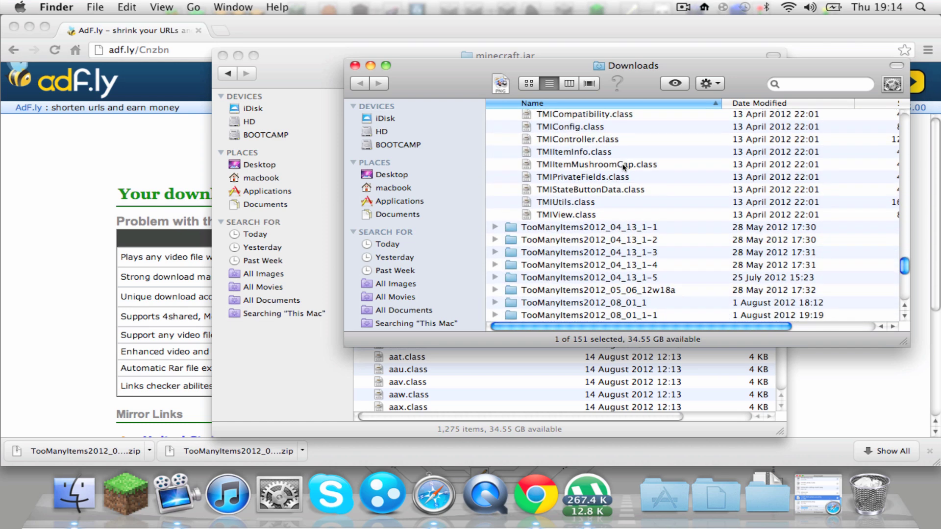
scroll(623, 168, down, 5)
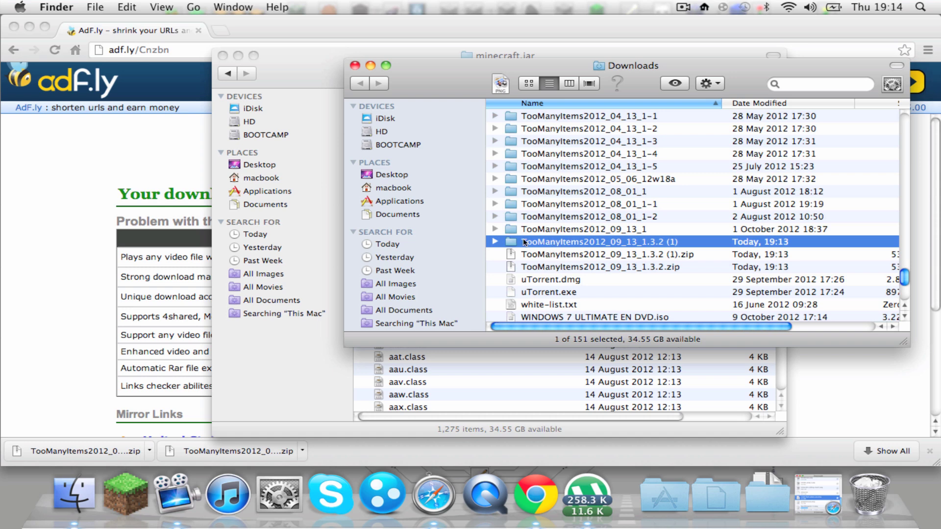
click(495, 241)
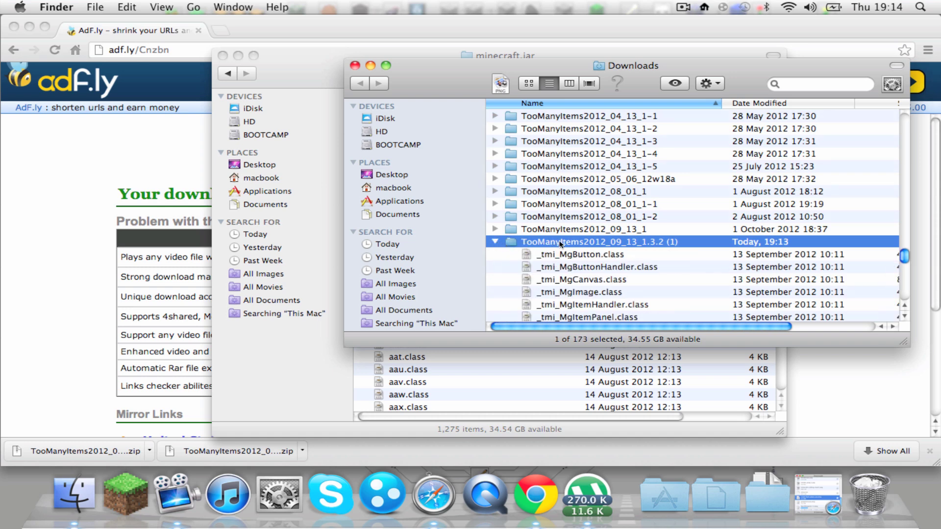
scroll(608, 241, down, 3)
scroll(603, 177, down, 1)
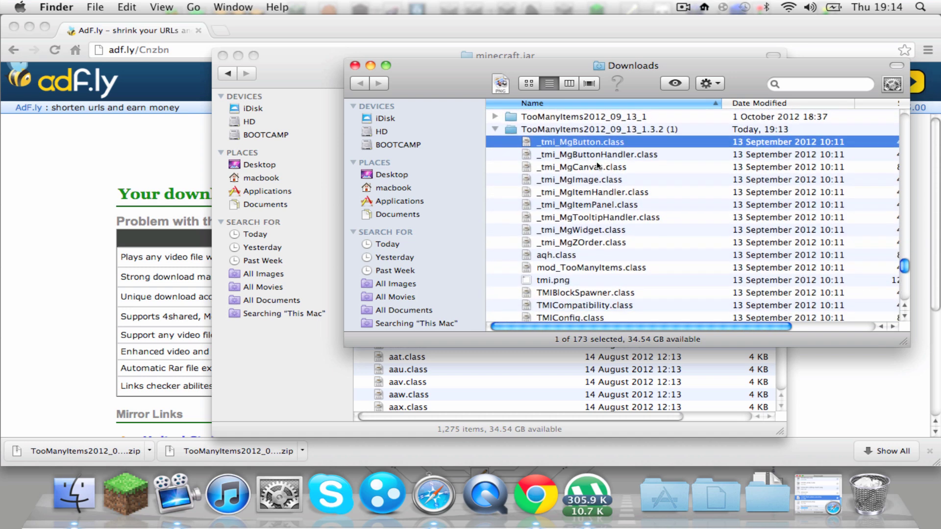
scroll(597, 161, down, 3)
scroll(583, 199, down, 2)
shift+click(567, 264)
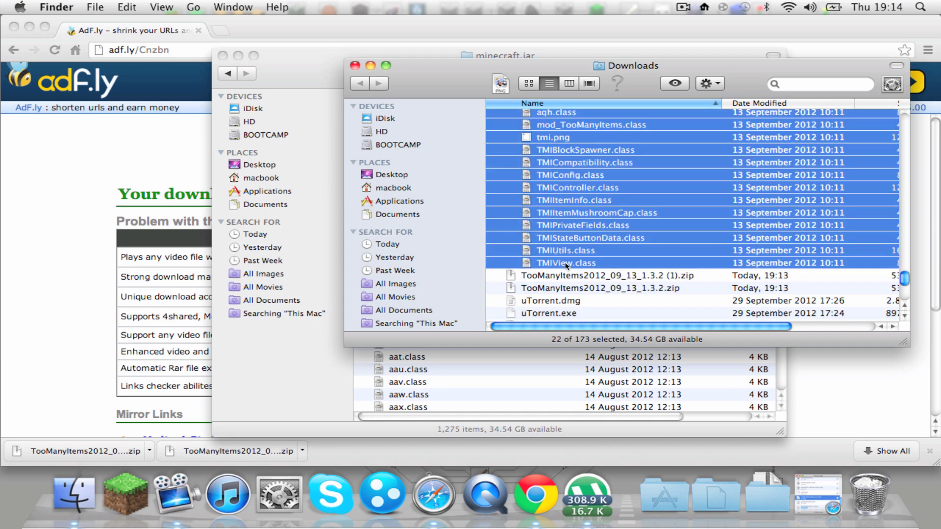
key(super+c)
Paste the mod files into minecraft.jar, replacing aqh.class, and close the Downloads window
click(437, 428)
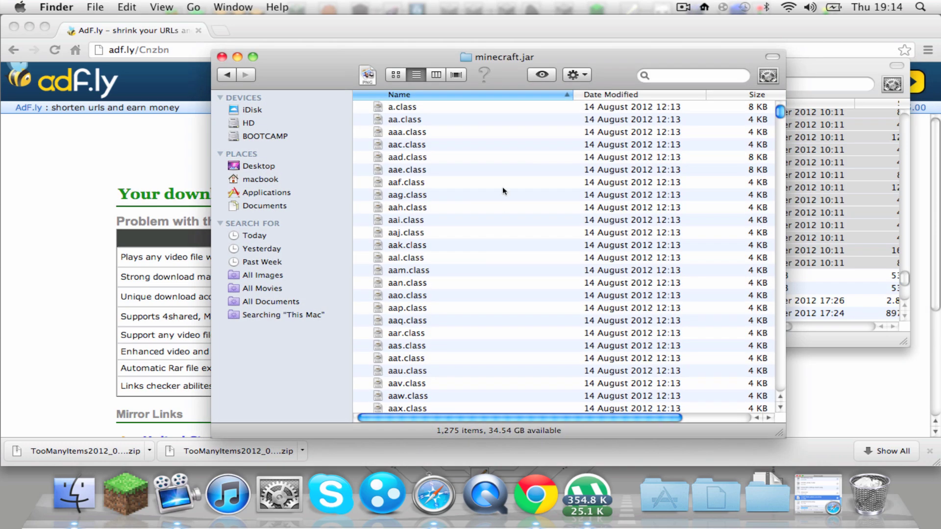
key(super+v)
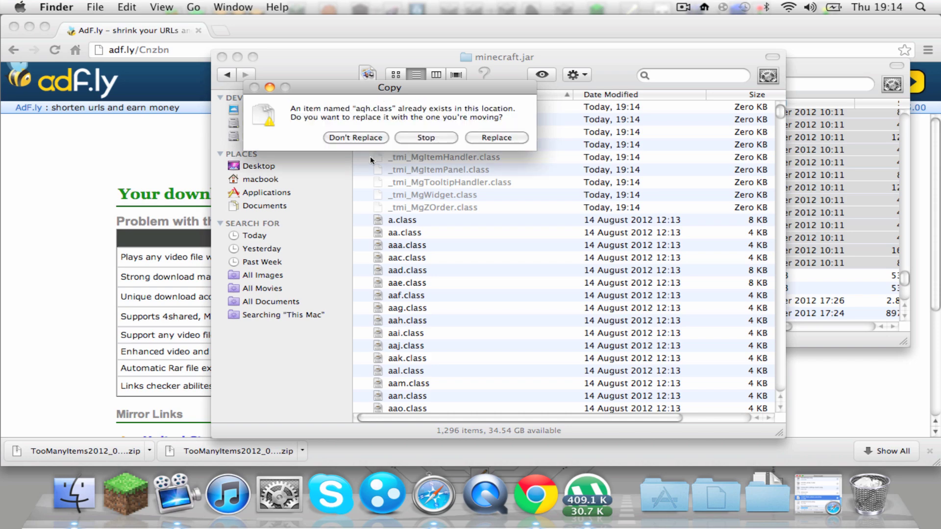
click(475, 138)
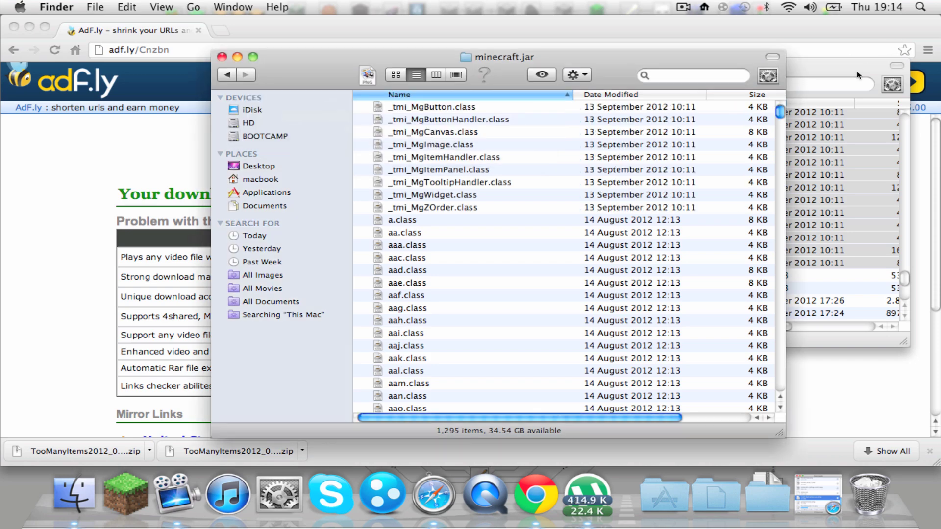
click(857, 71)
key(super+w)
Delete MOJANG_C.DSA and MOJANG_C.SF from META-INF, then return to minecraft.jar
click(576, 149)
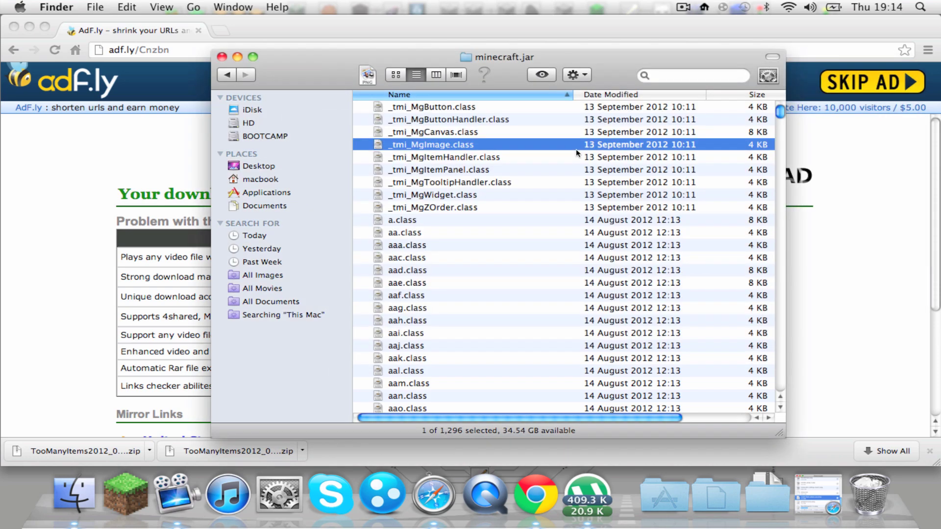
text(meta)
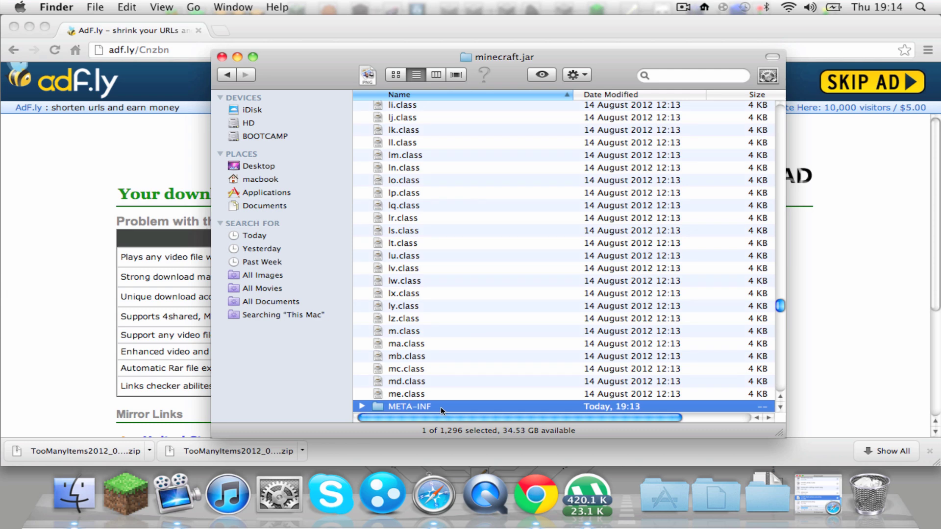
double_click(440, 406)
click(429, 132)
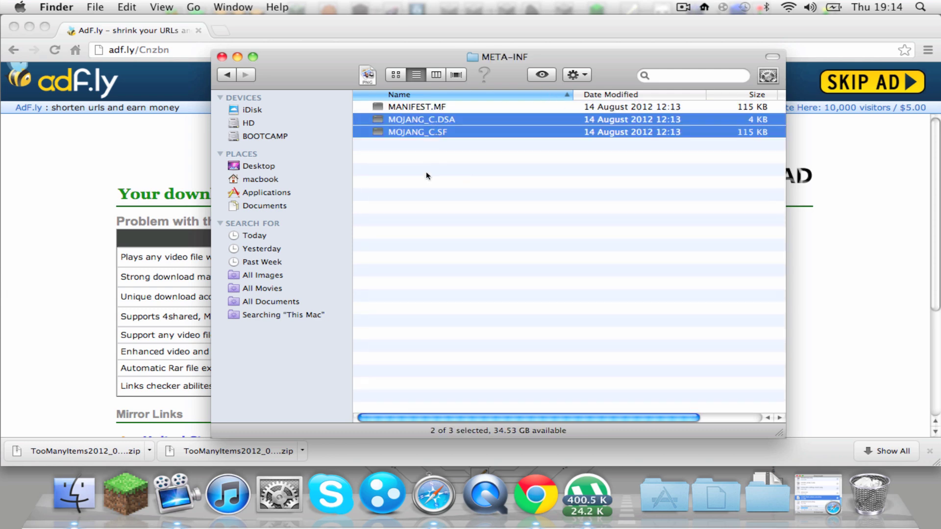
key(super+BackSpace)
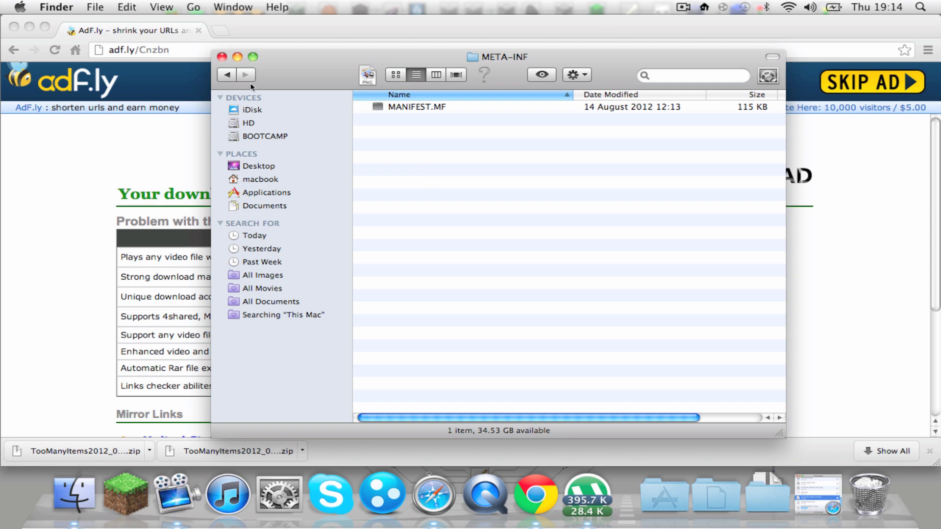
click(227, 75)
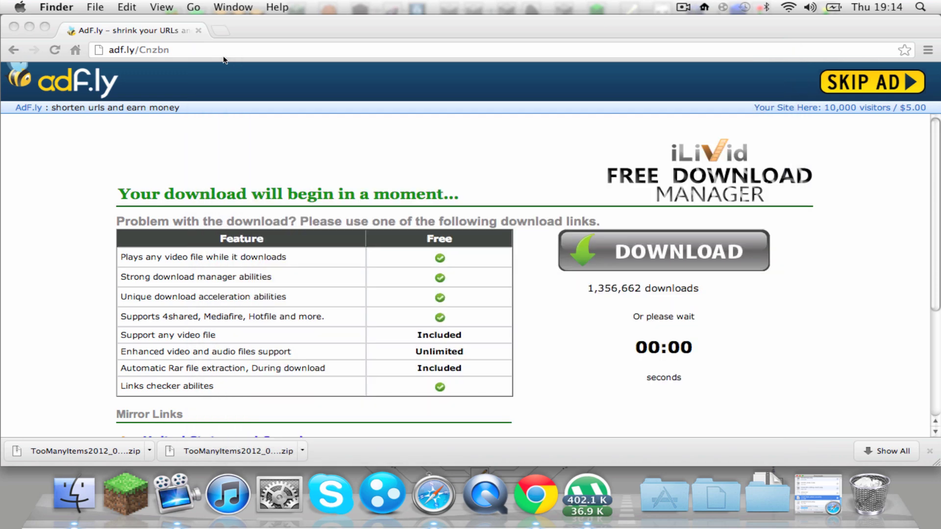
Close the adf.ly Chrome window and drag-select across the empty desktop
click(14, 27)
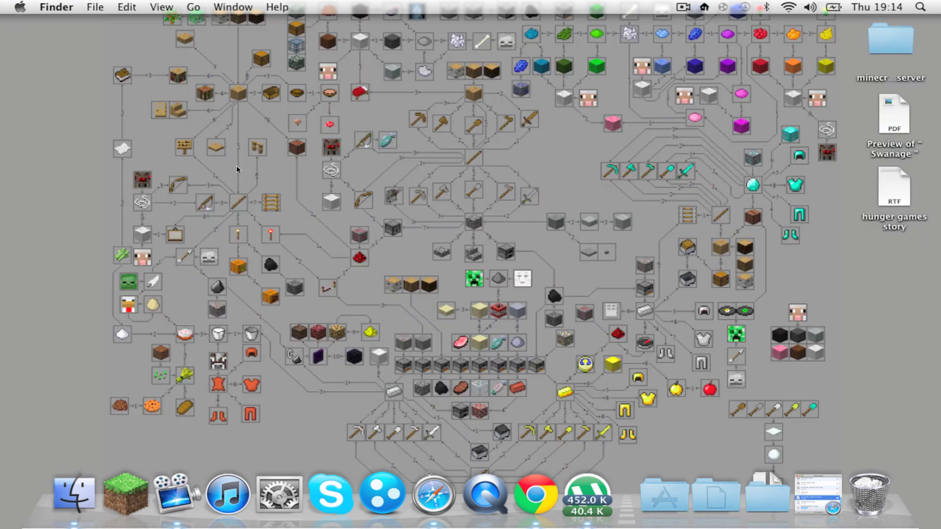
drag(62, 77, 554, 224)
drag(108, 86, 214, 190)
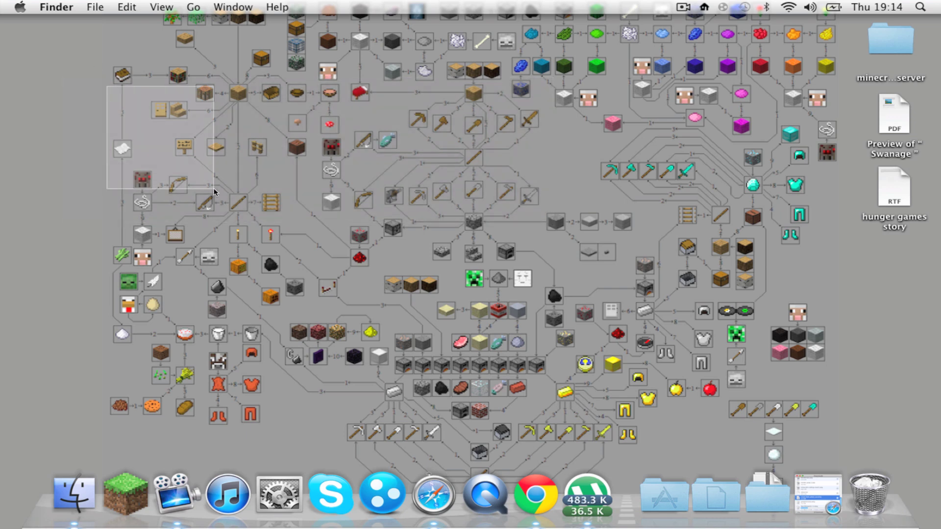
drag(513, 194, 103, 115)
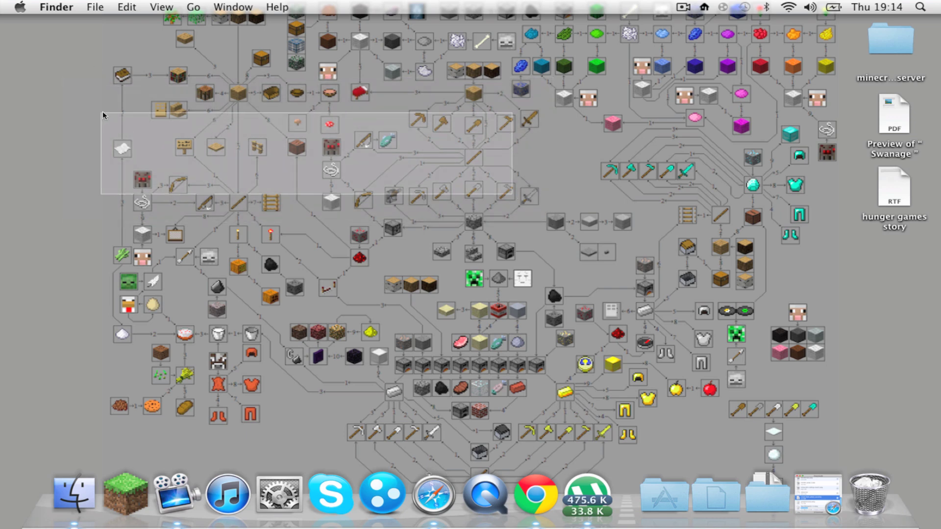
mouse_move(472, 174)
mouse_down()
mouse_move(21, 116)
mouse_move(333, 201)
mouse_up()
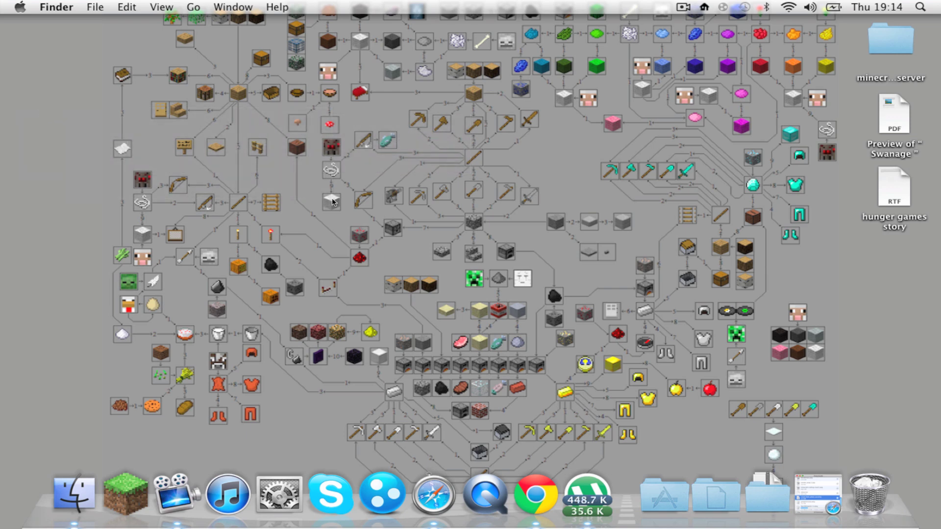